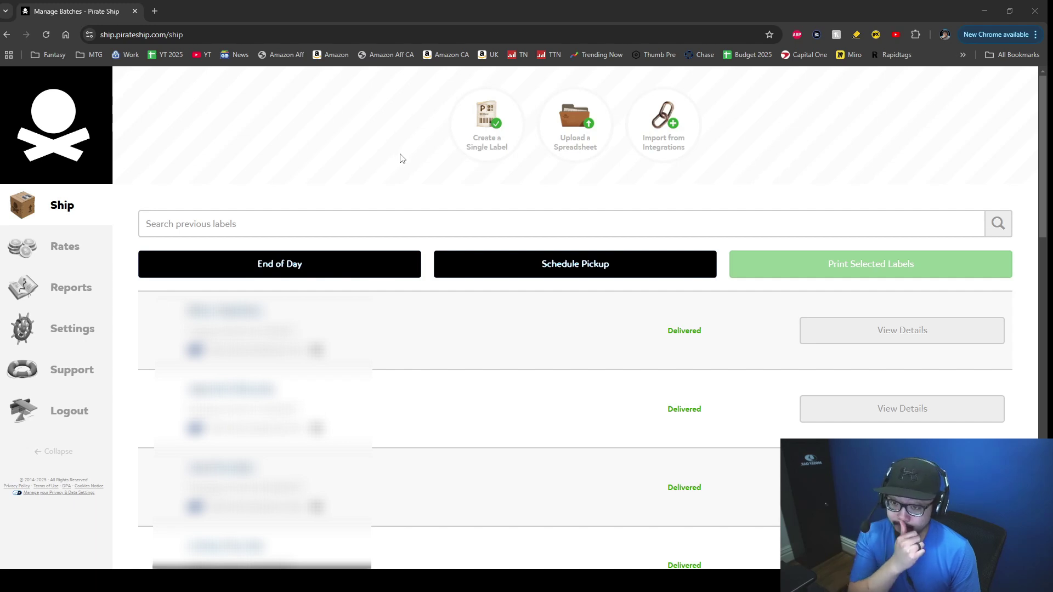
Go to the Ship page's Create a Single Label option to begin a new label.
mouse_move(55, 198)
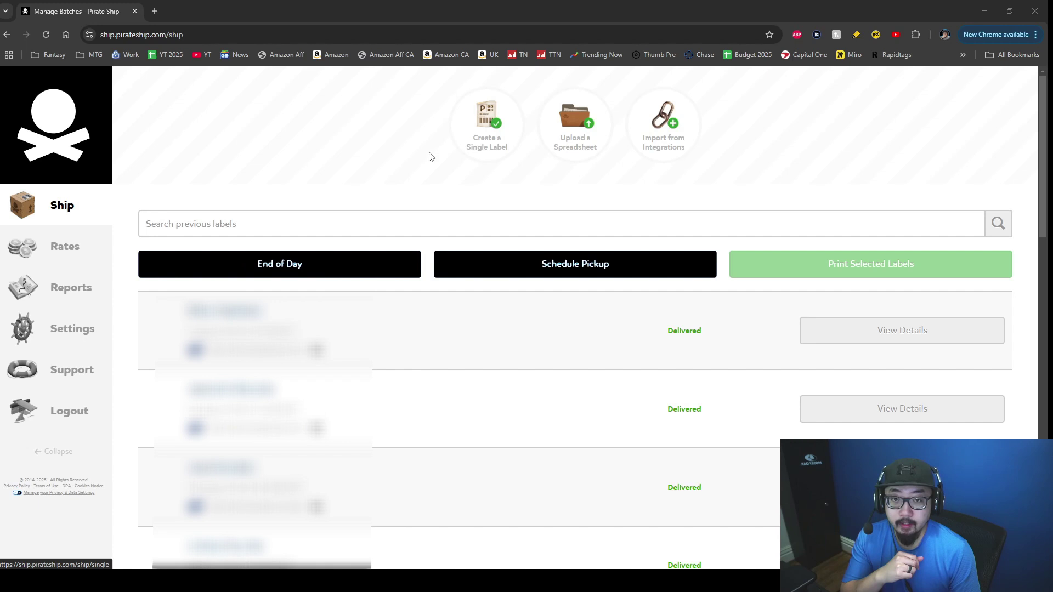
Open a single-label form, paste the recipient's name and autofill their street address, city, state and ZIP.
left_click(487, 144)
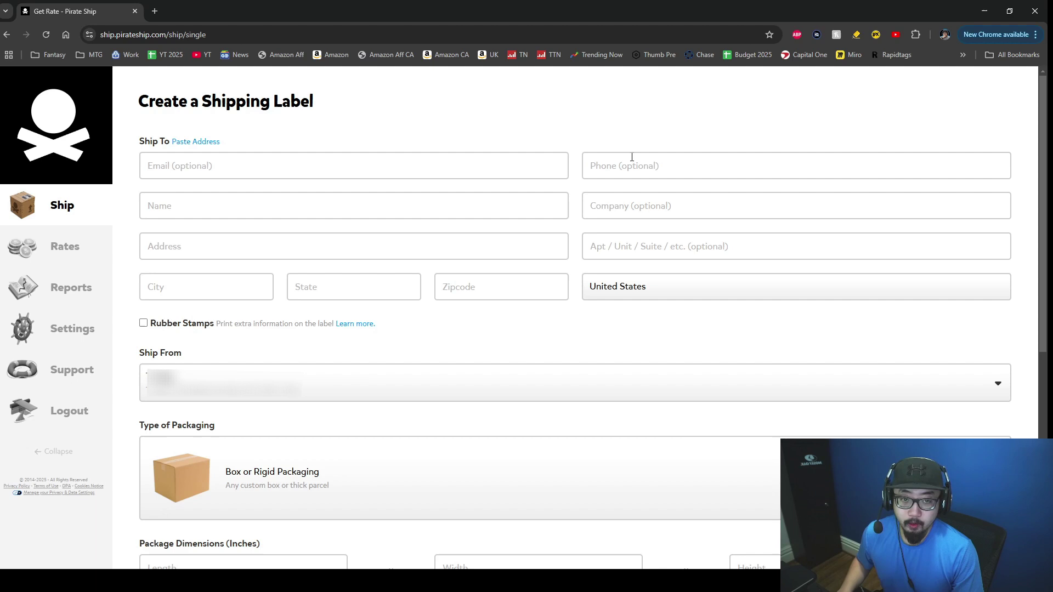
left_click(206, 205)
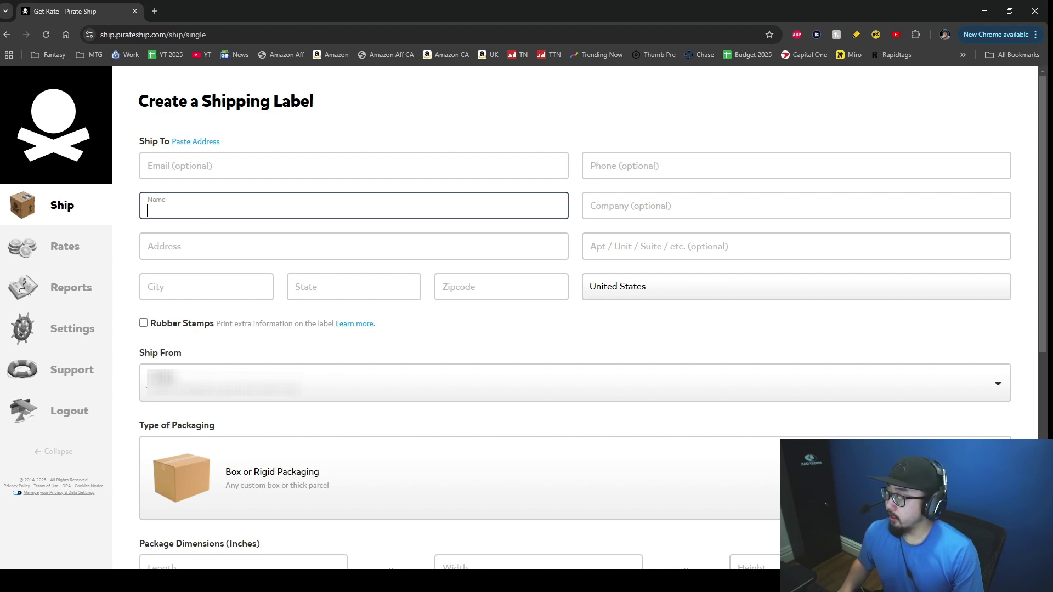
key("ctrl+v")
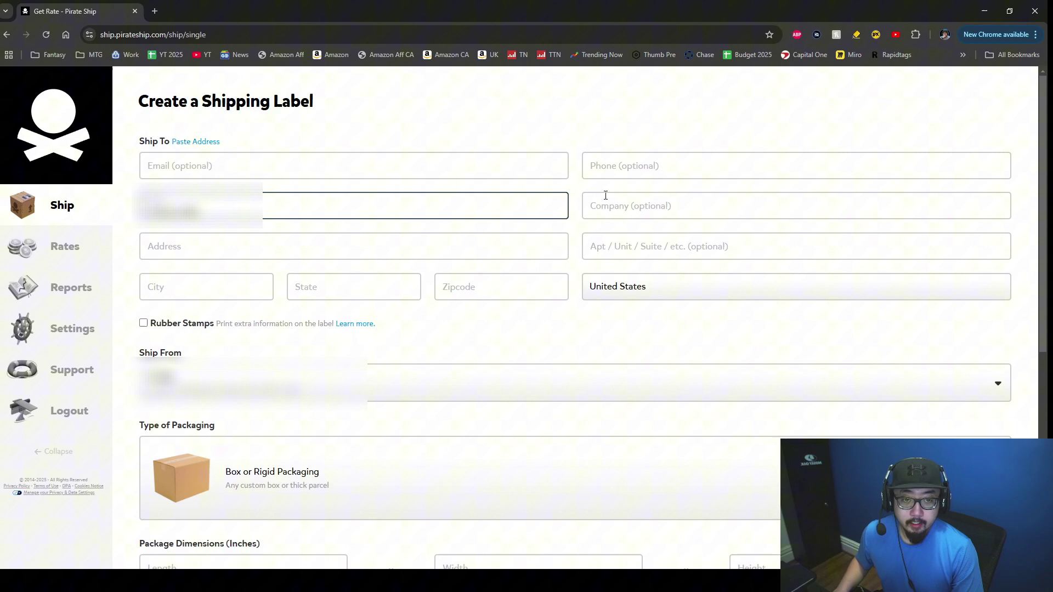
left_click(631, 210)
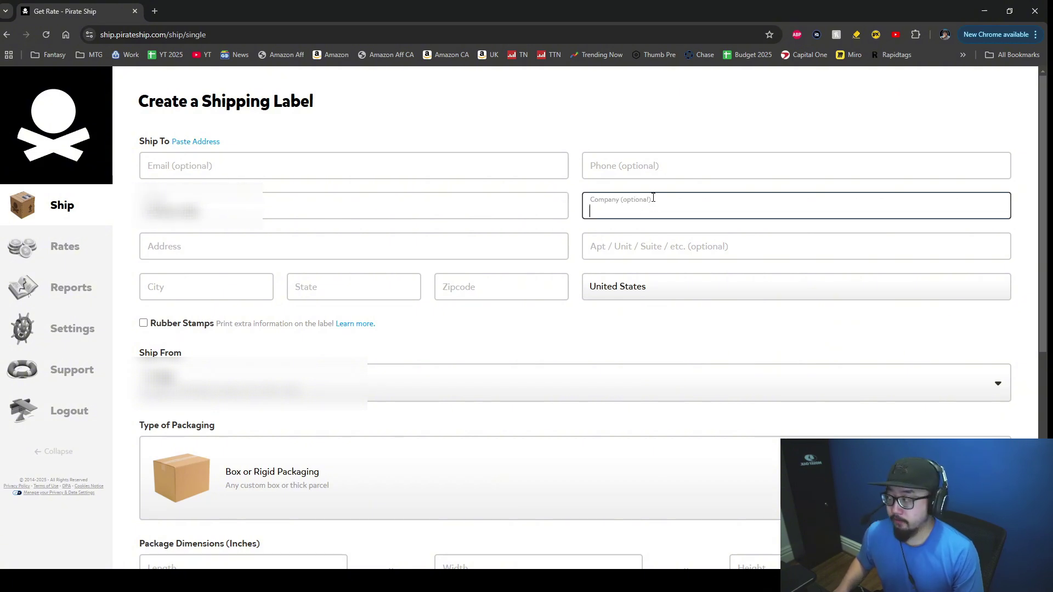
left_click(169, 247)
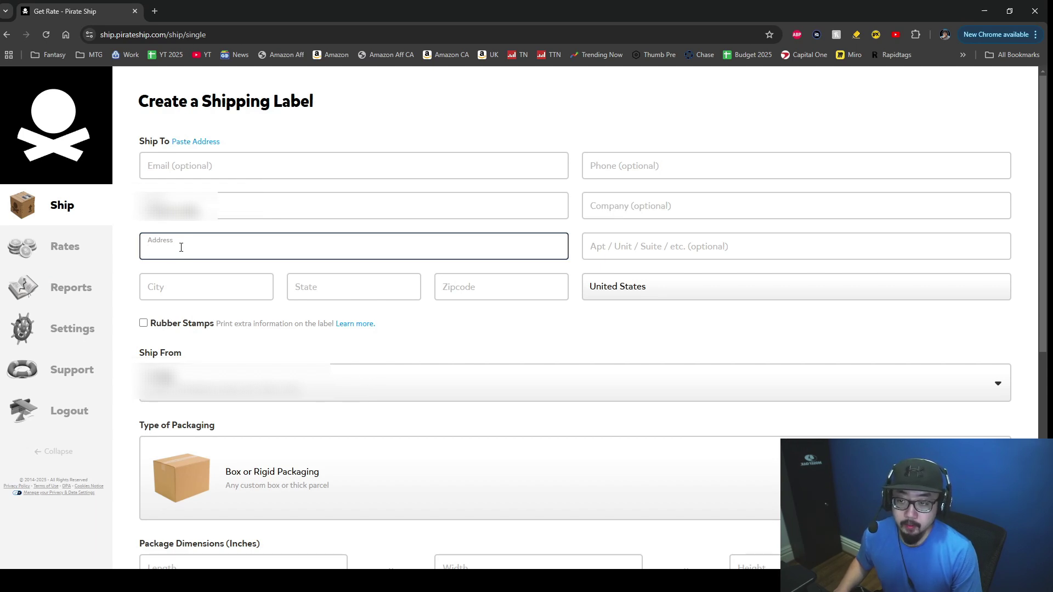
left_click(143, 280)
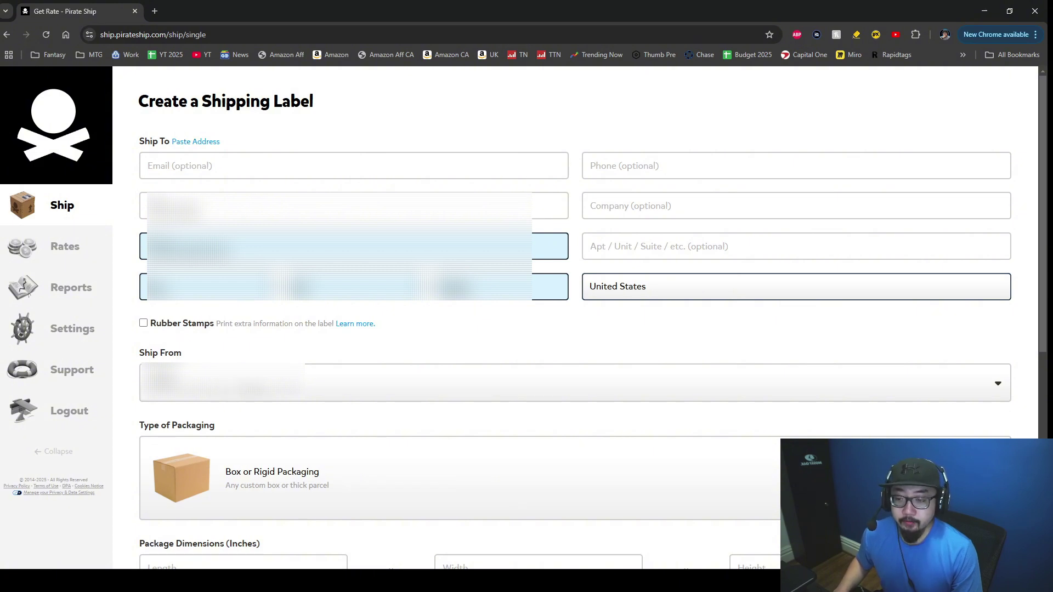
Set Type of Packaging to Envelope, Padded Envelope, Poly Bag.
scroll(209, 148, "down", 6)
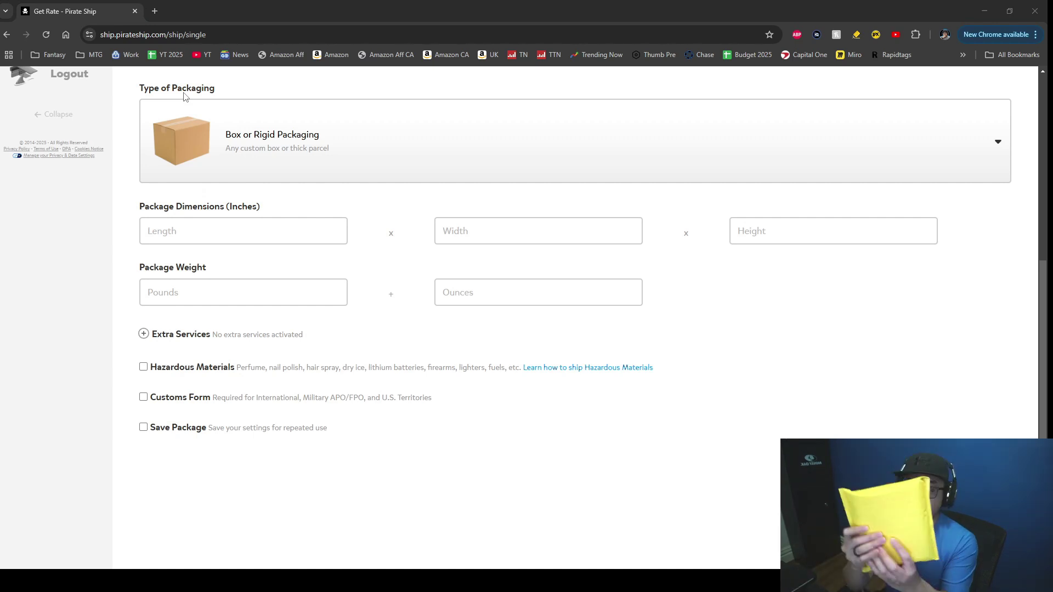
left_click(308, 162)
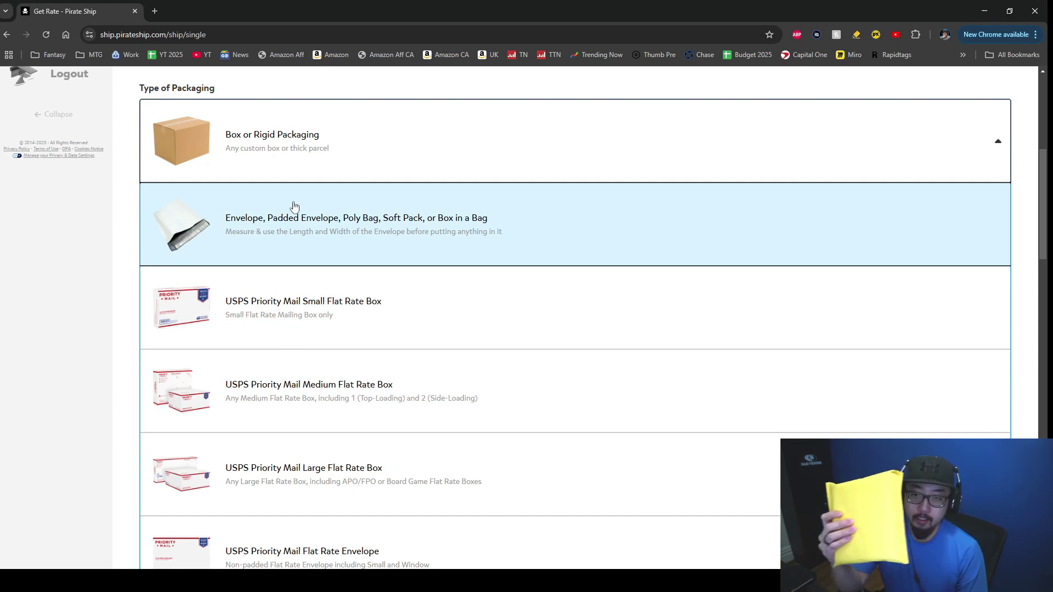
left_click(303, 235)
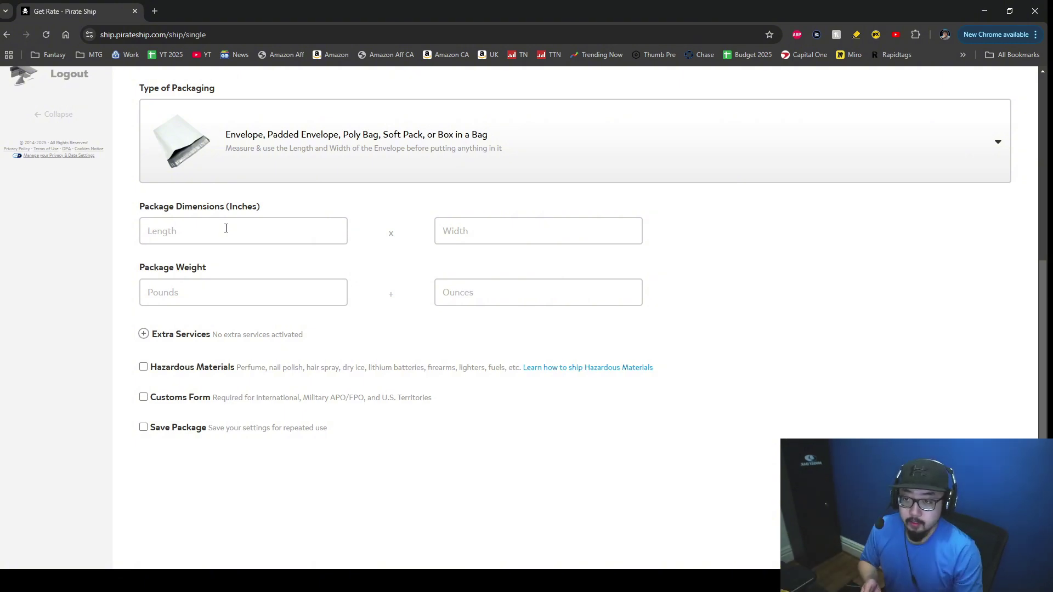
Enter package dimensions of 9 inches length and 8 inches width.
left_click(226, 228)
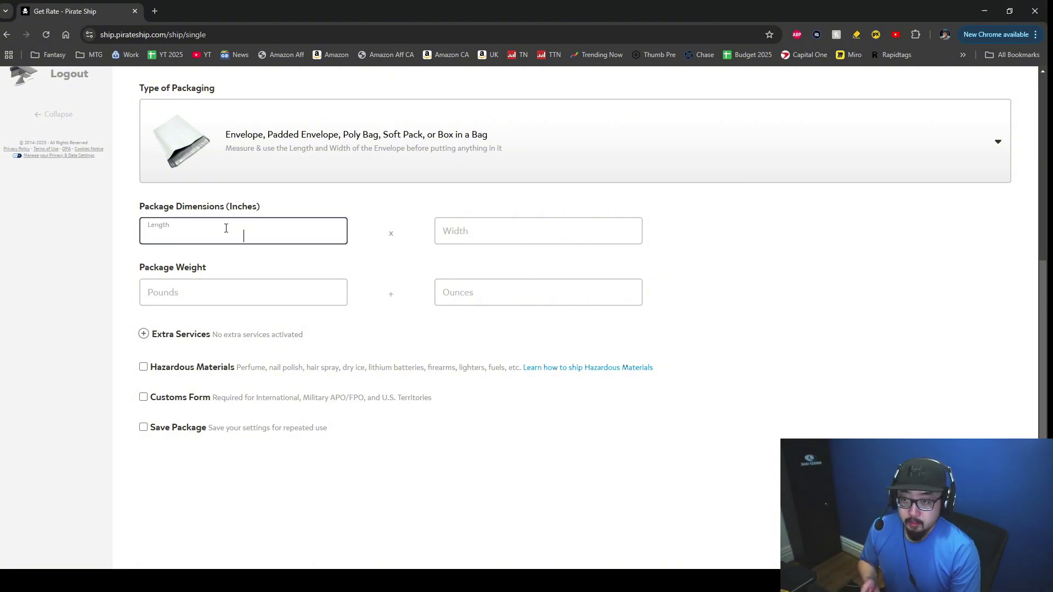
type("8.52")
key("BackSpace")
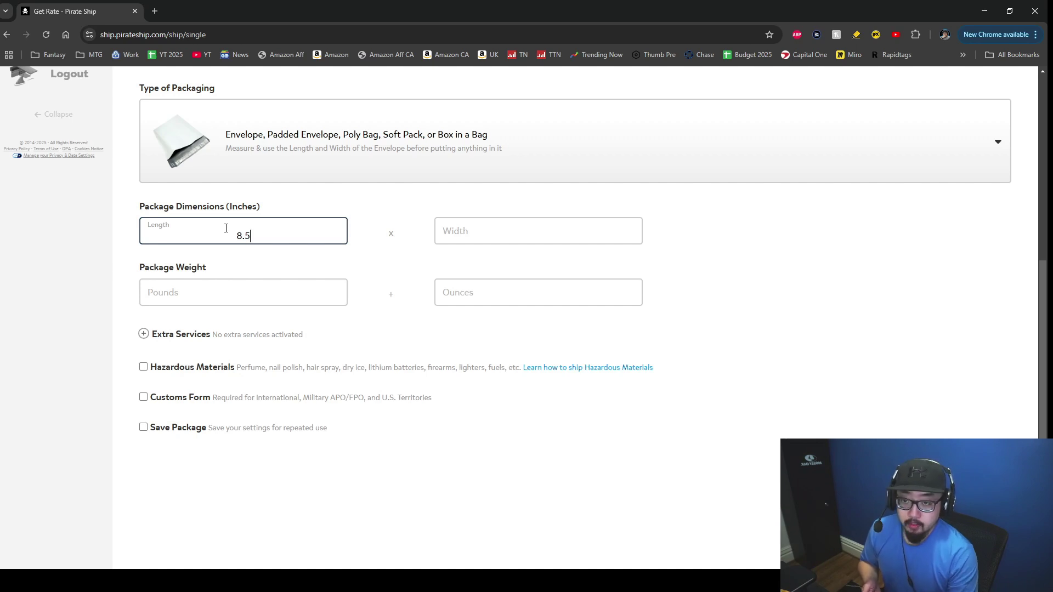
left_click(578, 228)
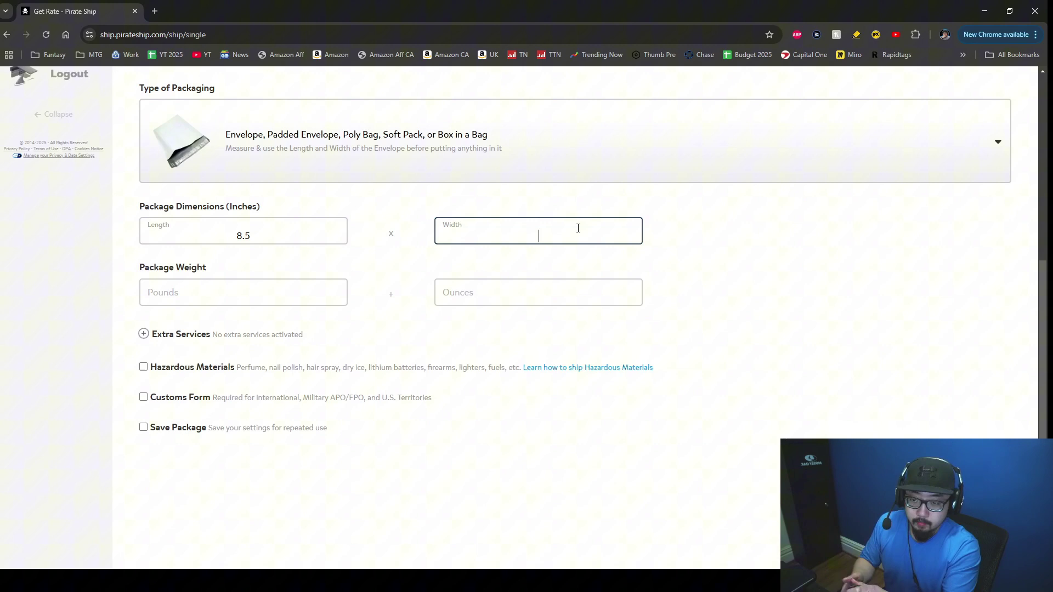
type("8")
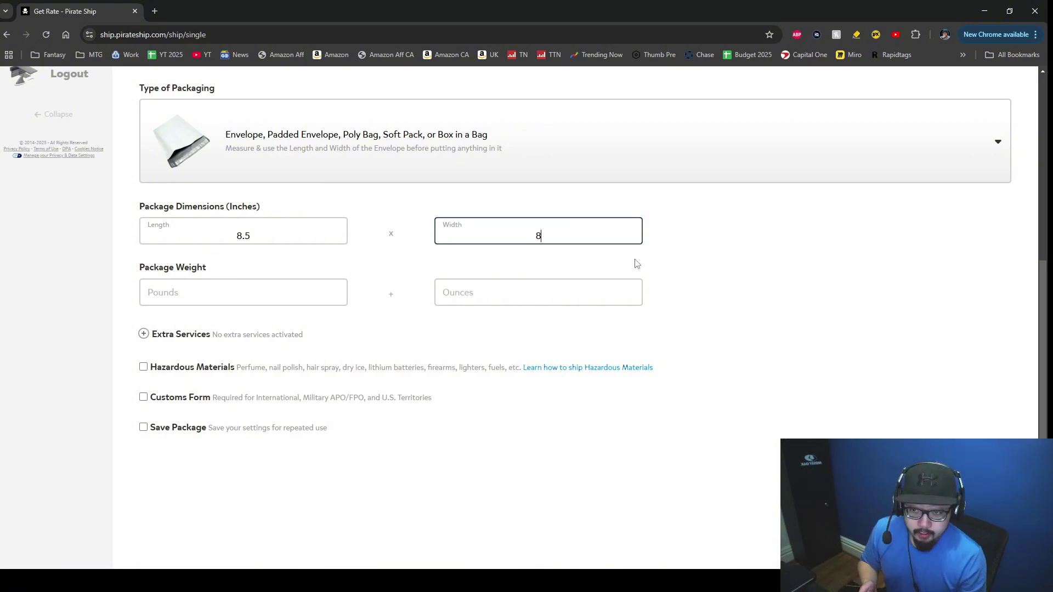
left_click(225, 236)
type("9")
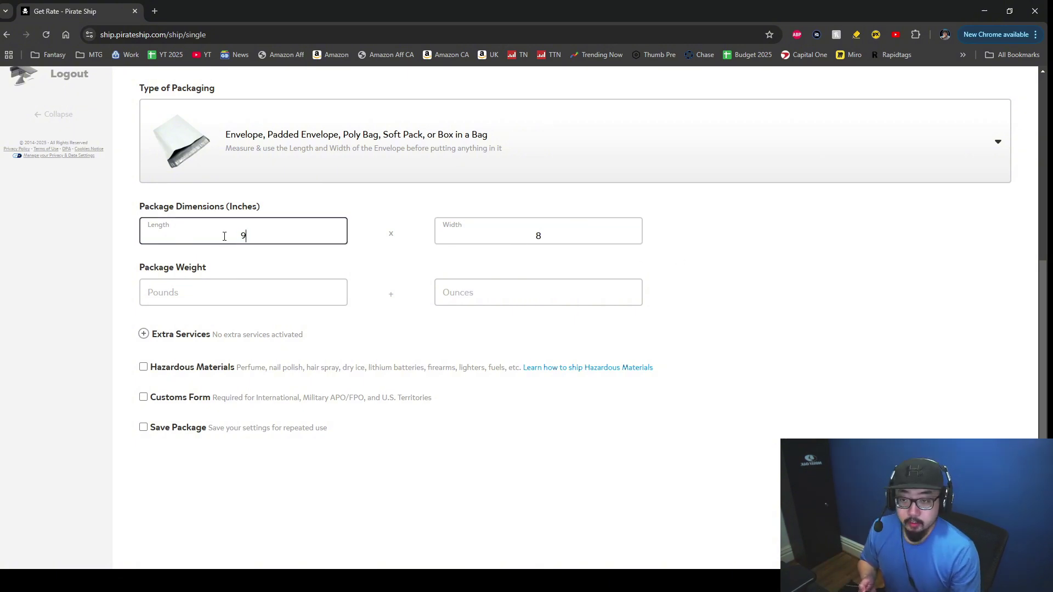
left_click(817, 242)
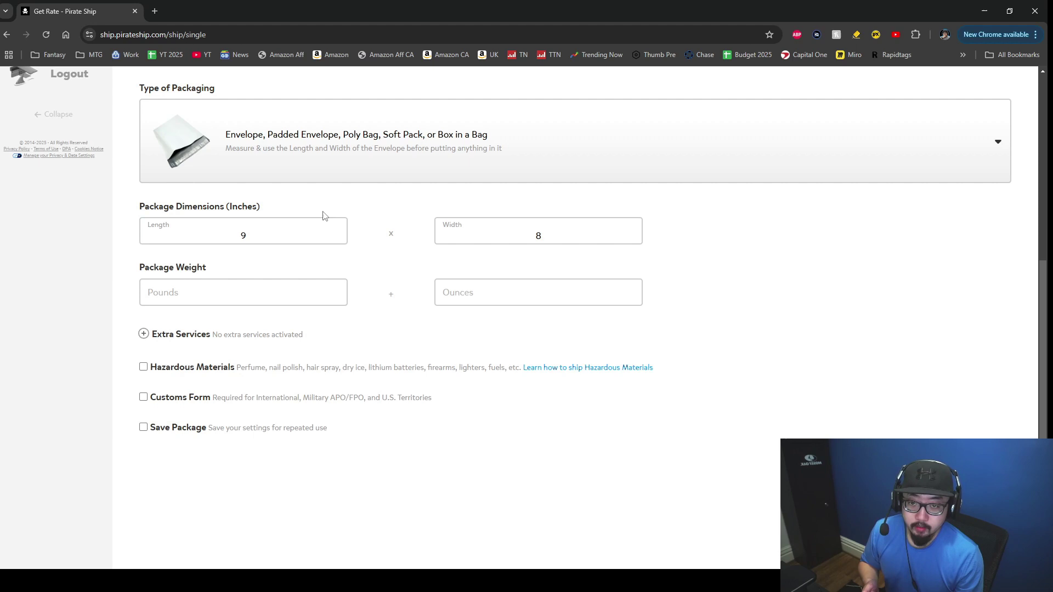
Enter the package weight as 1 pound 12 ounces.
left_click(236, 300)
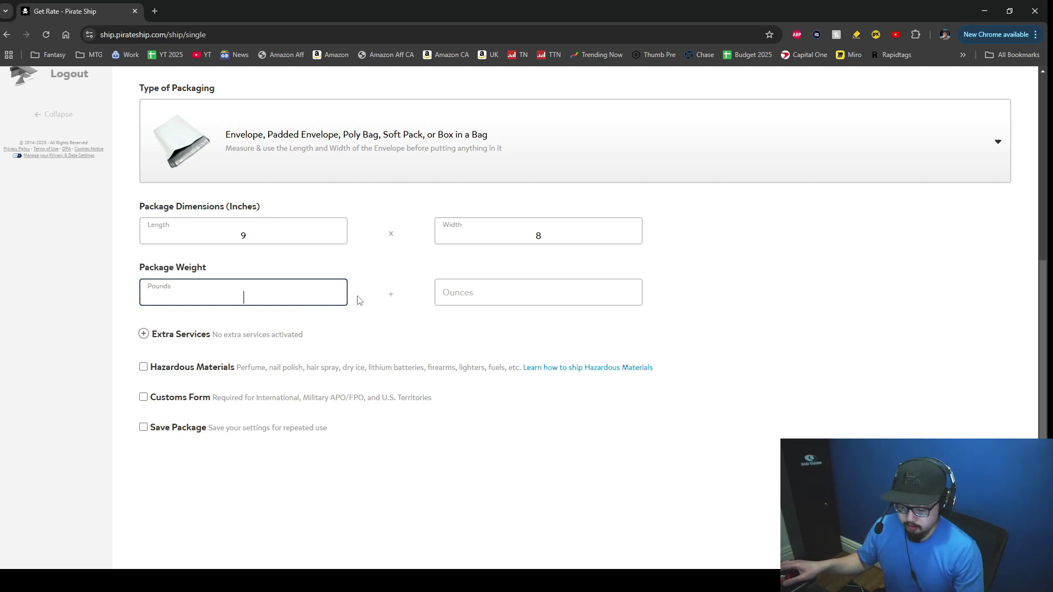
left_click(506, 303)
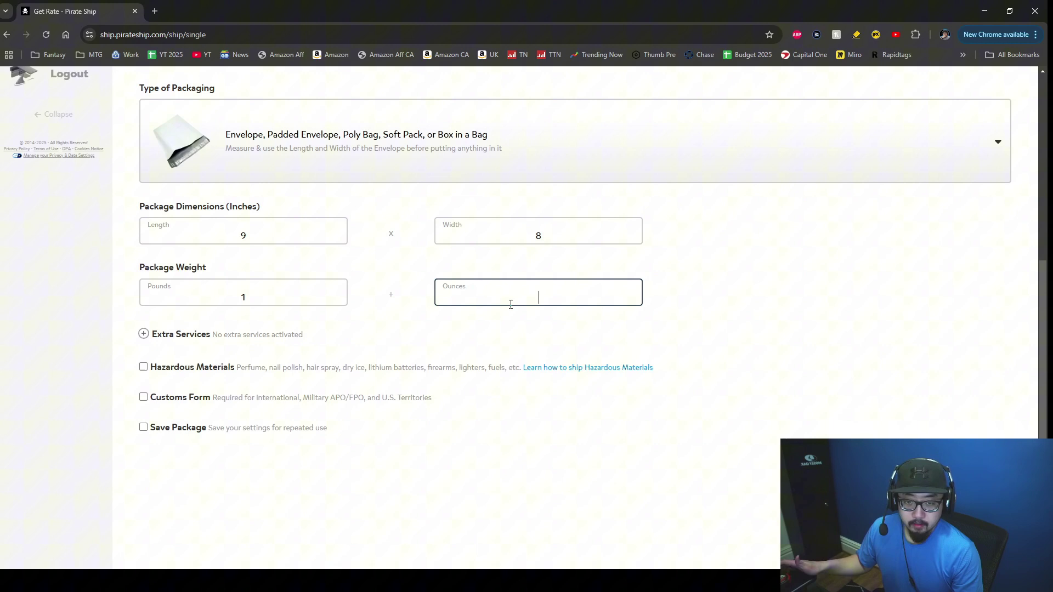
type("12")
left_click(683, 293)
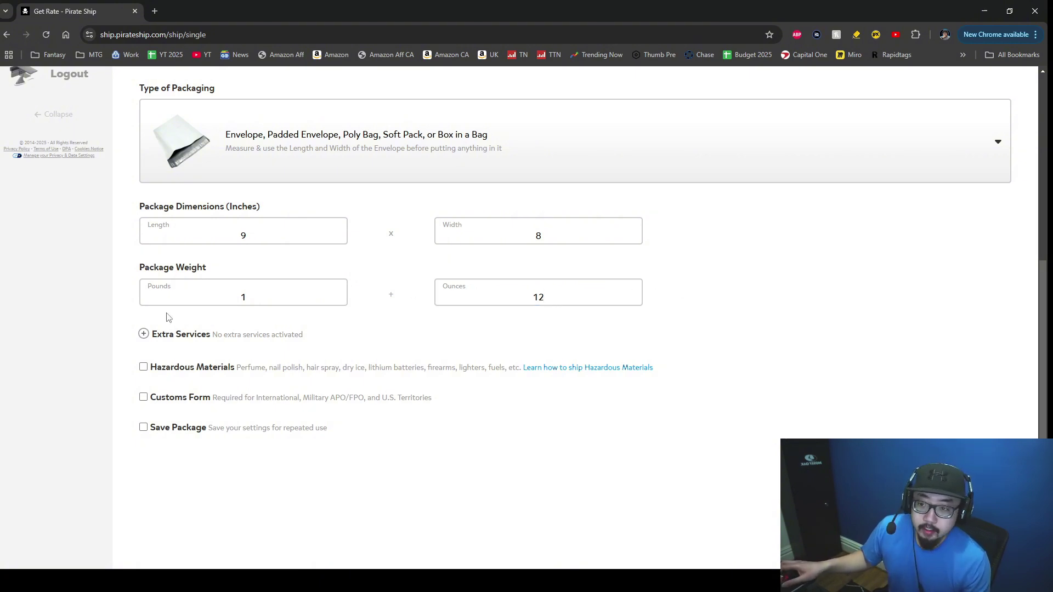
Check the Extra Services list and leave every extra service unselected.
left_click(143, 335)
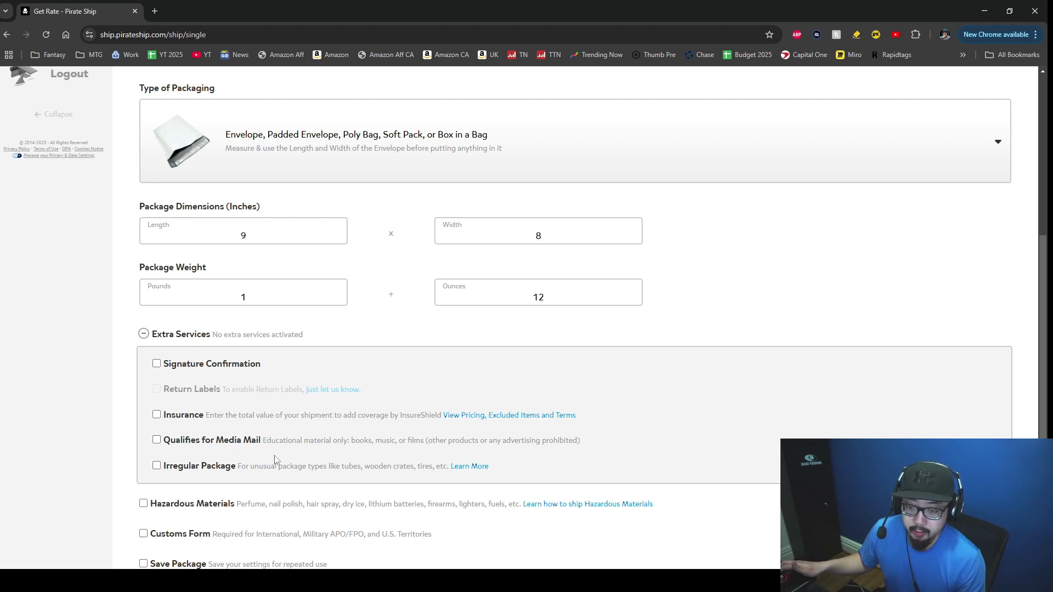
left_click(144, 334)
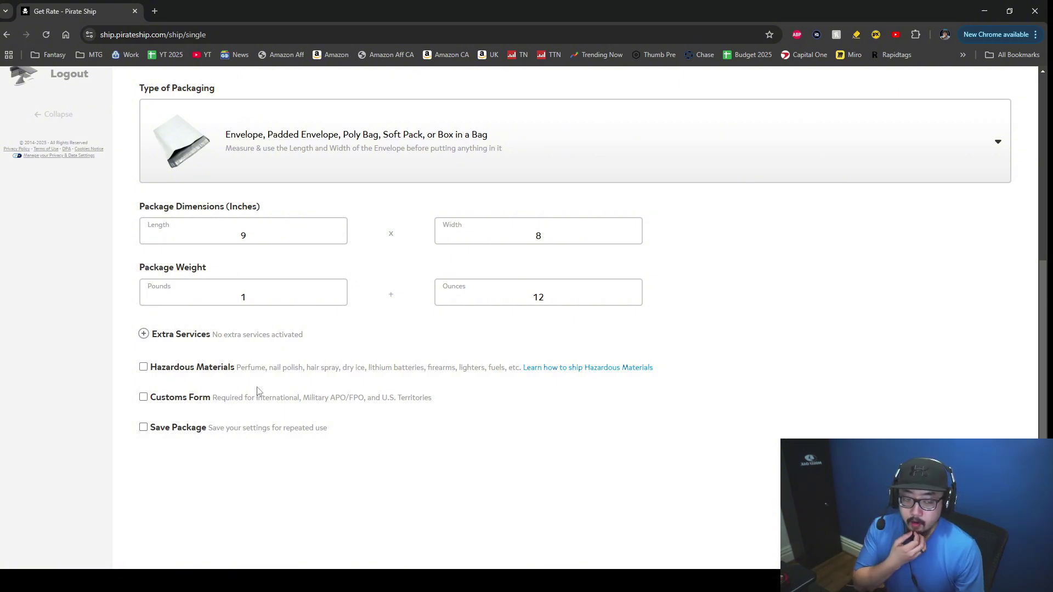
scroll(864, 364, "down", 1)
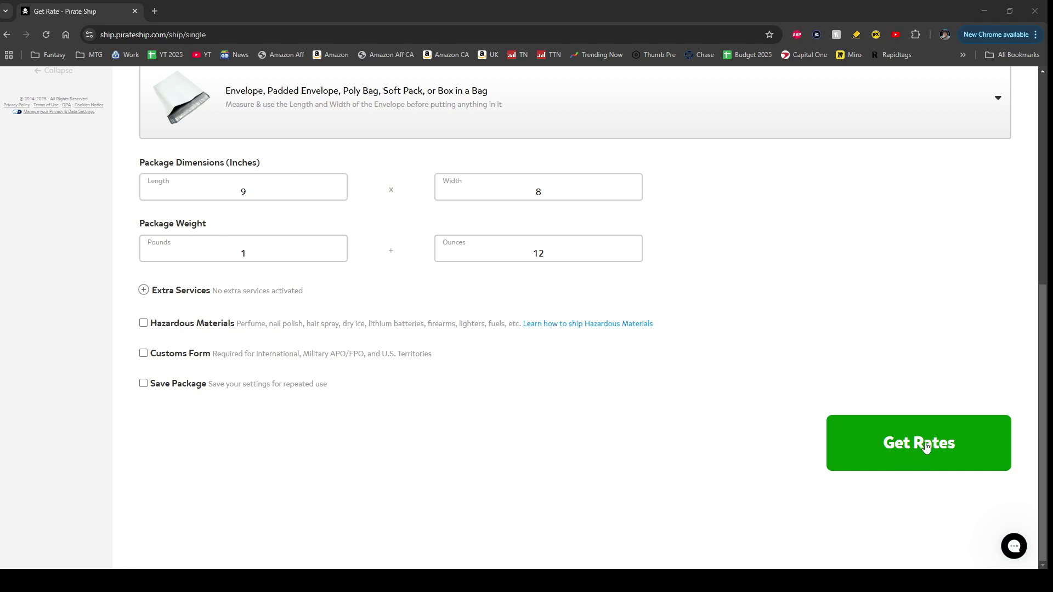
Get rates and switch the service from UPS Ground to UPS Ground Saver at $8.25.
left_click(942, 459)
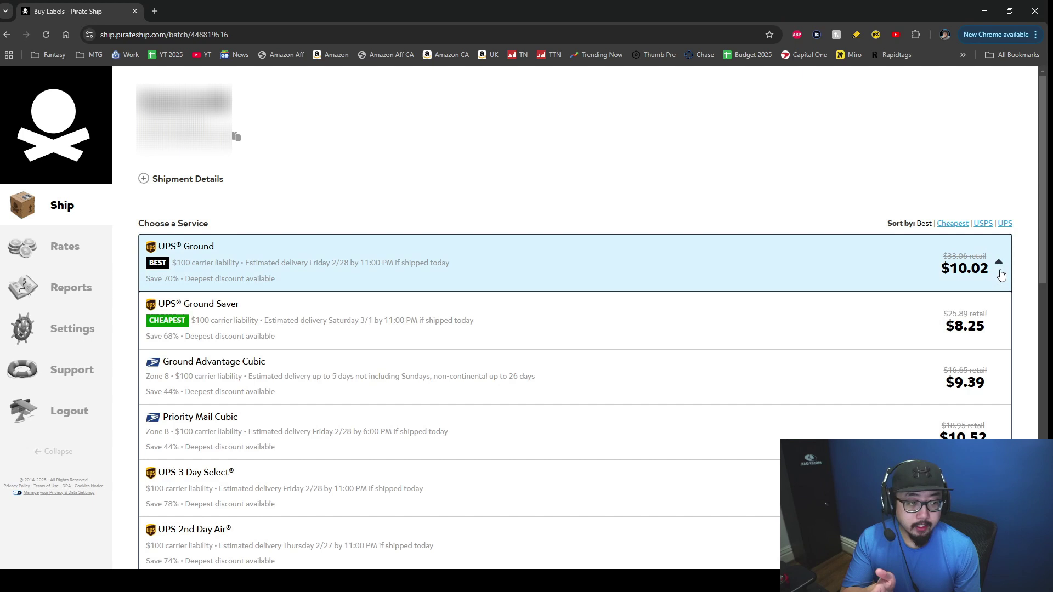
left_click(997, 274)
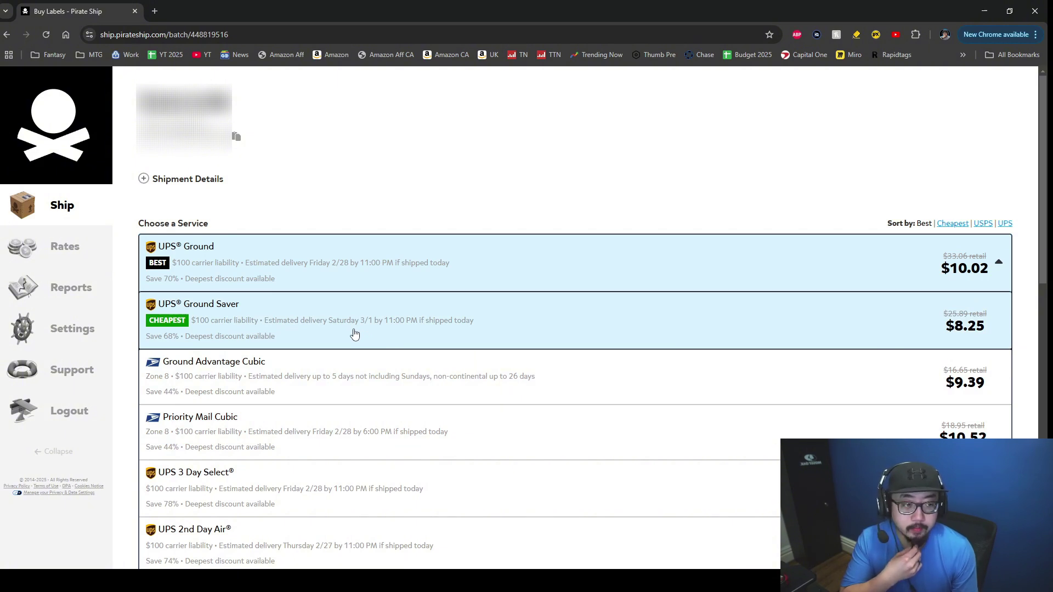
left_click(386, 335)
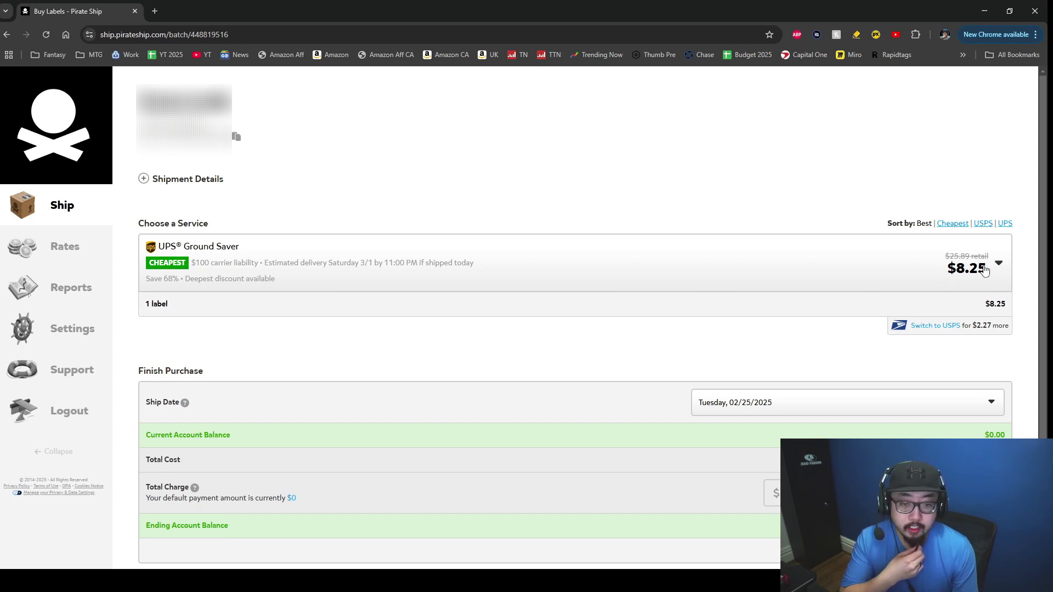
Choose Buy Label for the $8.25 UPS Ground Saver label under Finish Purchase.
scroll(752, 373, "down", 2)
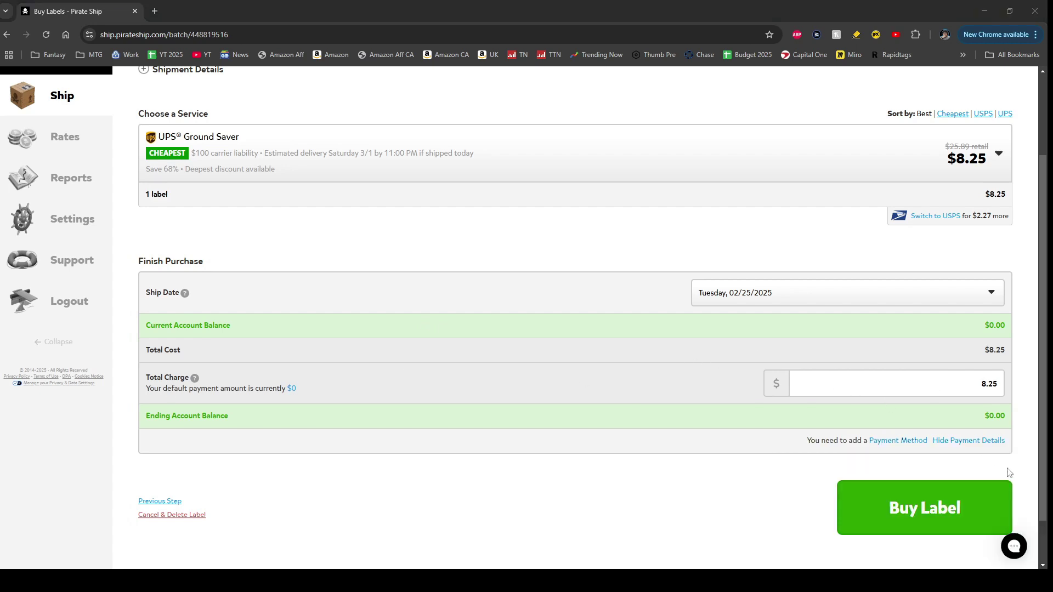
scroll(957, 512, "down", 1)
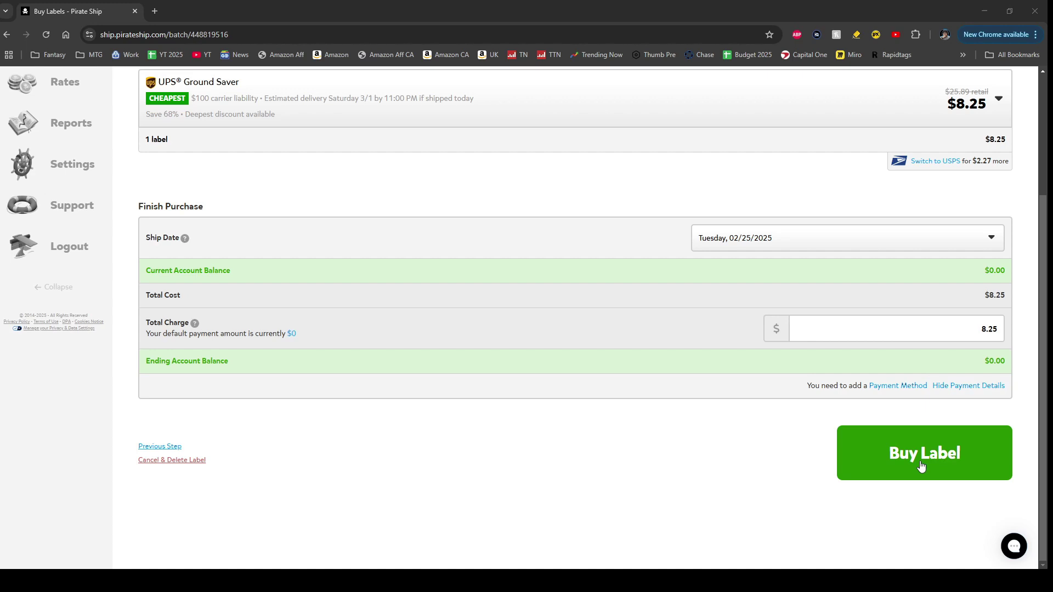
left_click(938, 467)
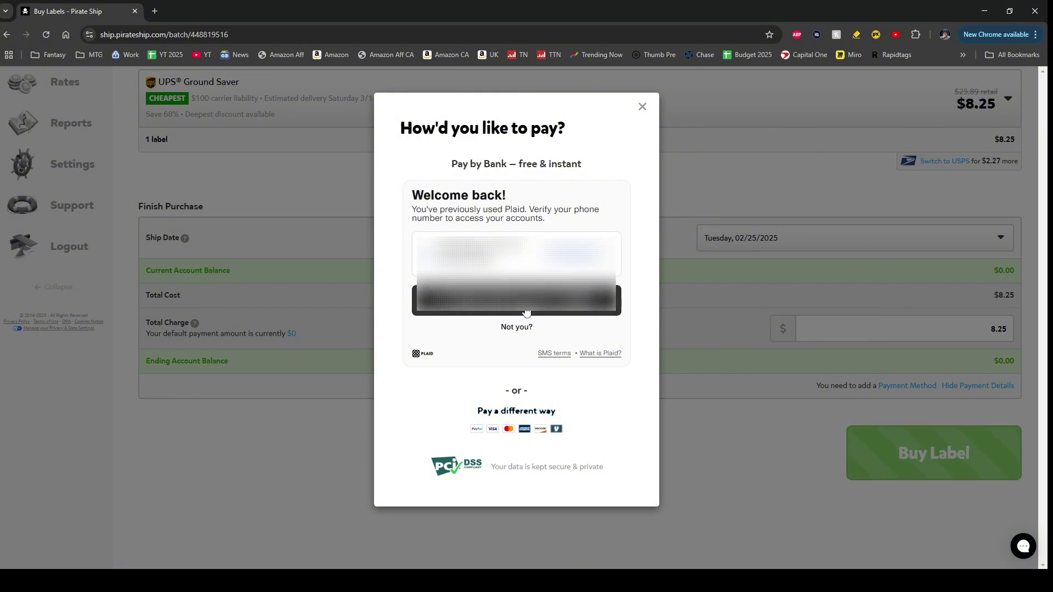
Pay with the saved Plaid bank account and submit to purchase the label.
left_click(552, 310)
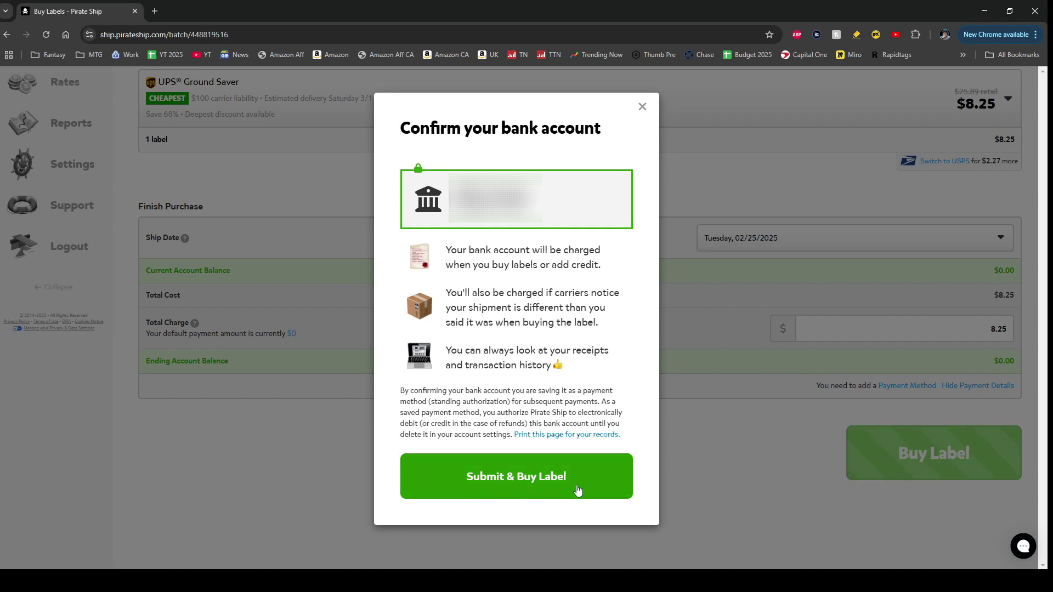
left_click(558, 482)
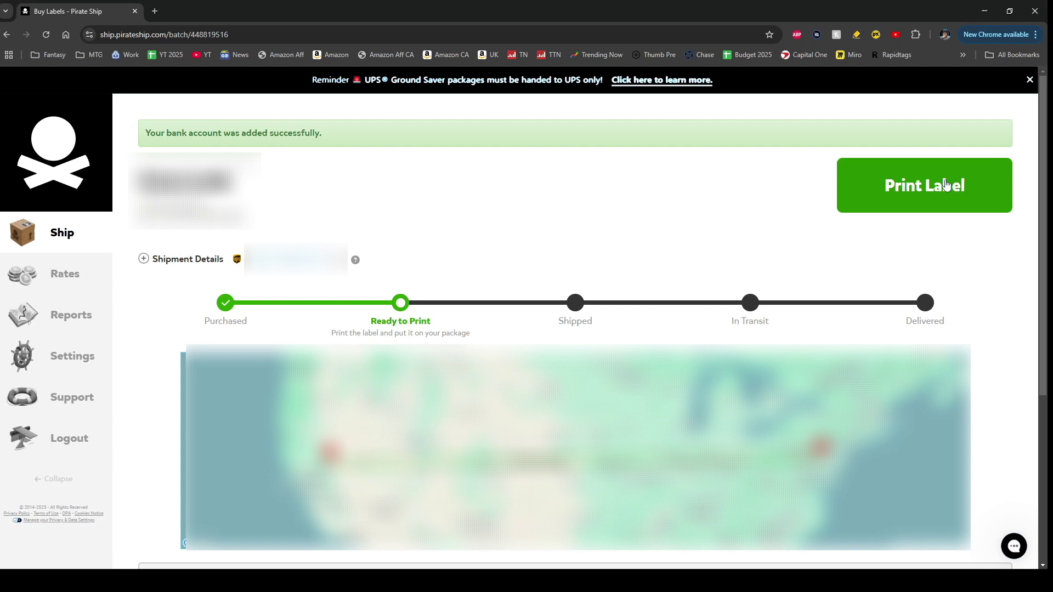
left_click(925, 204)
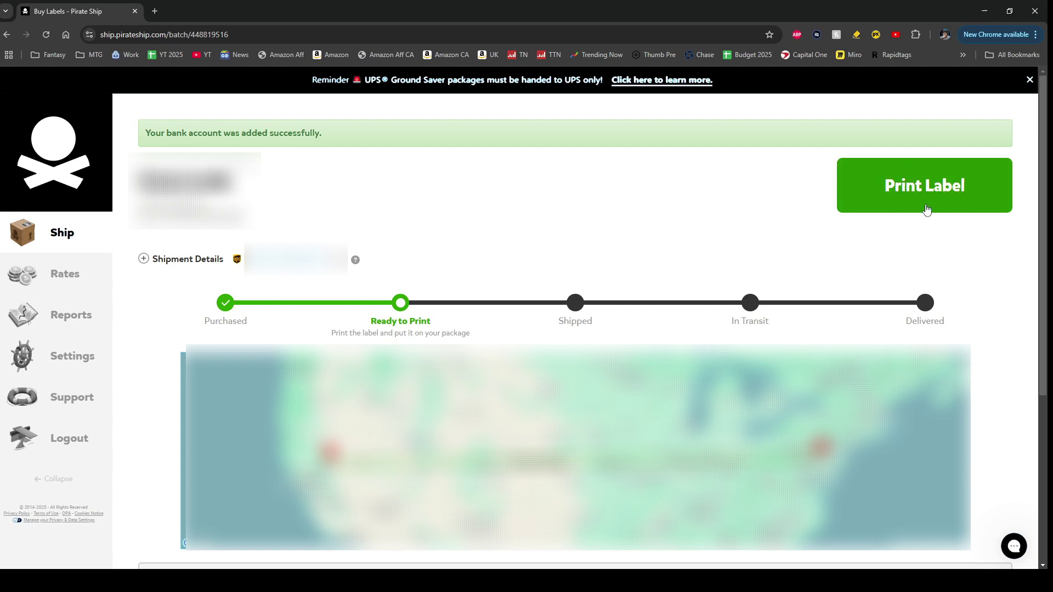